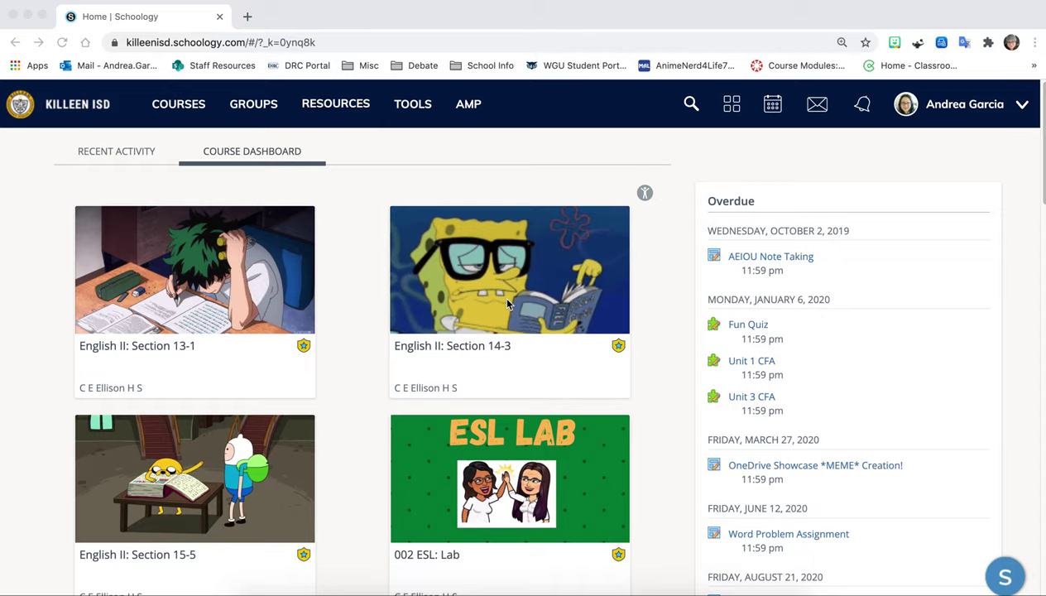
Step: Open the sandbox course's OneNote Class Notebook page in Schoology and start signing in to OneNote
scroll(326, 434, down, 4)
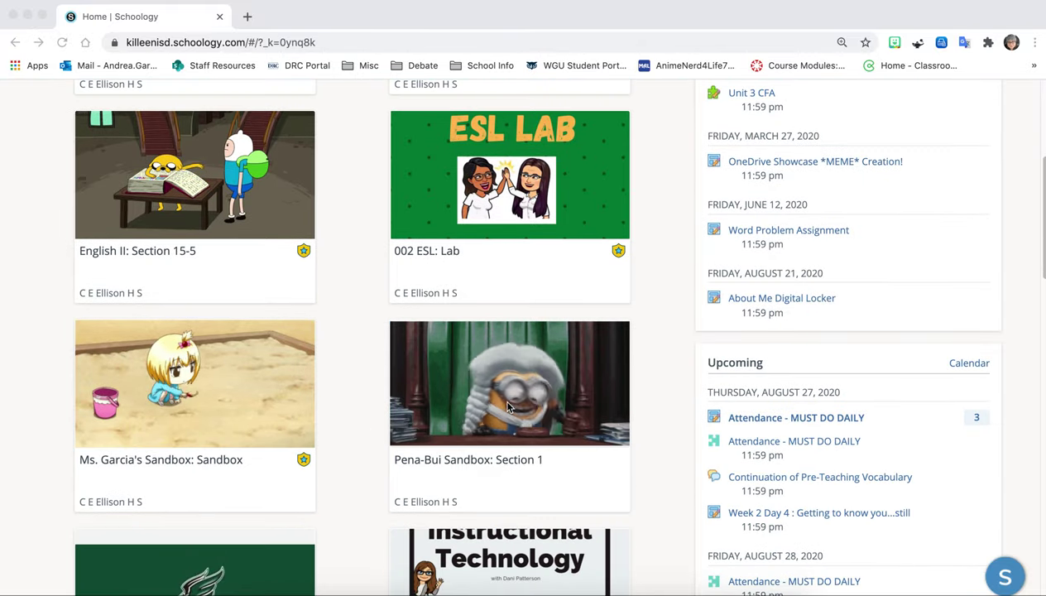
click(496, 404)
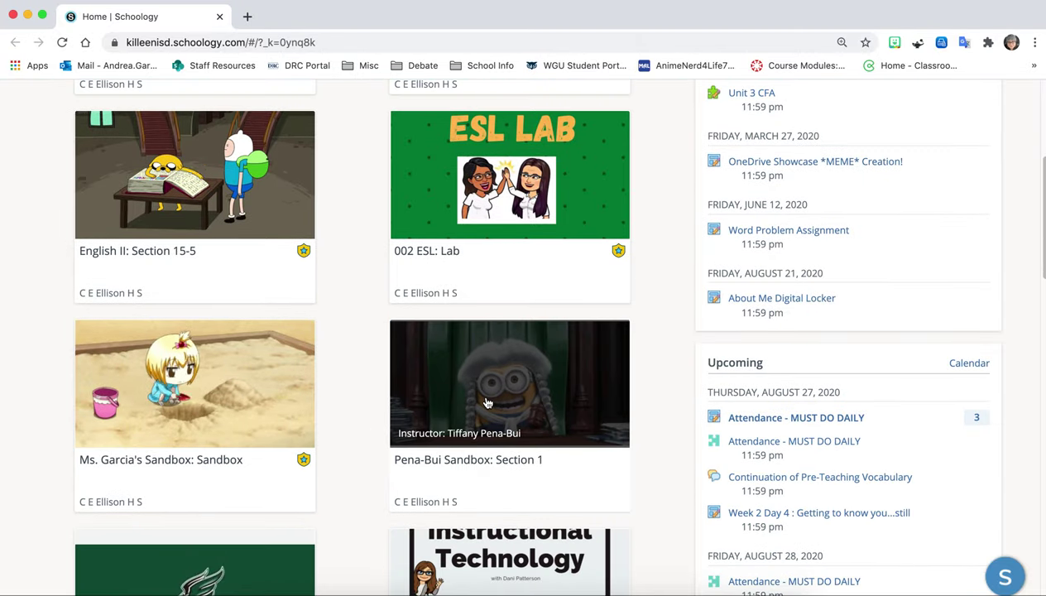
click(486, 403)
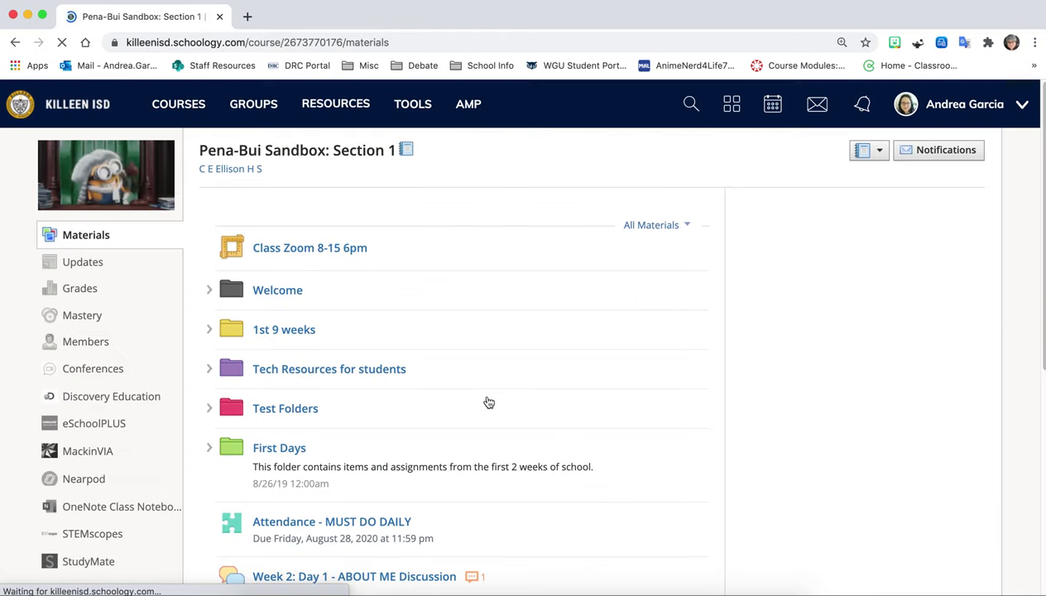
scroll(146, 407, down, 2)
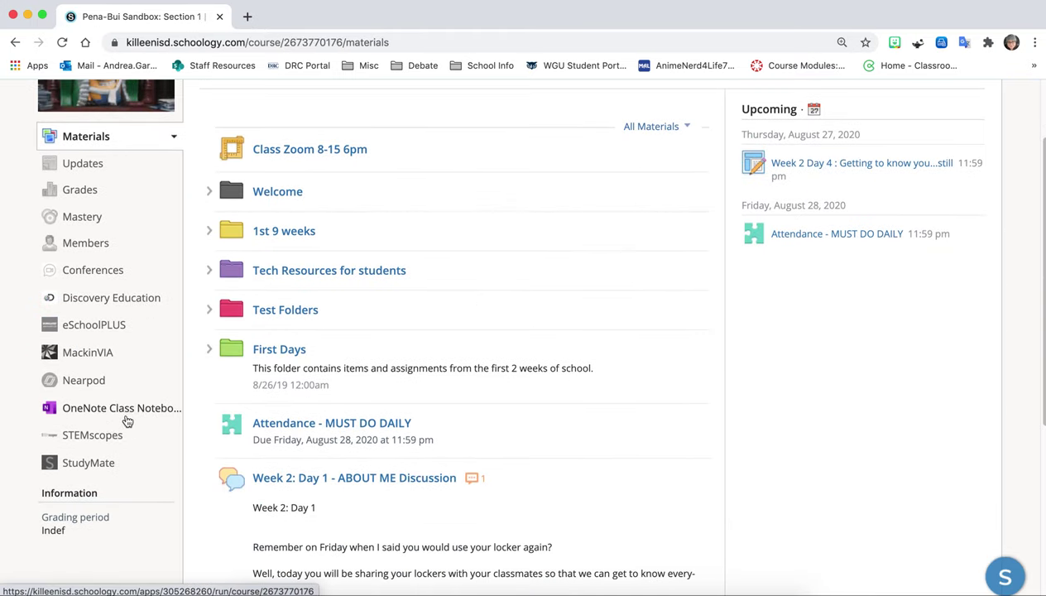
click(131, 409)
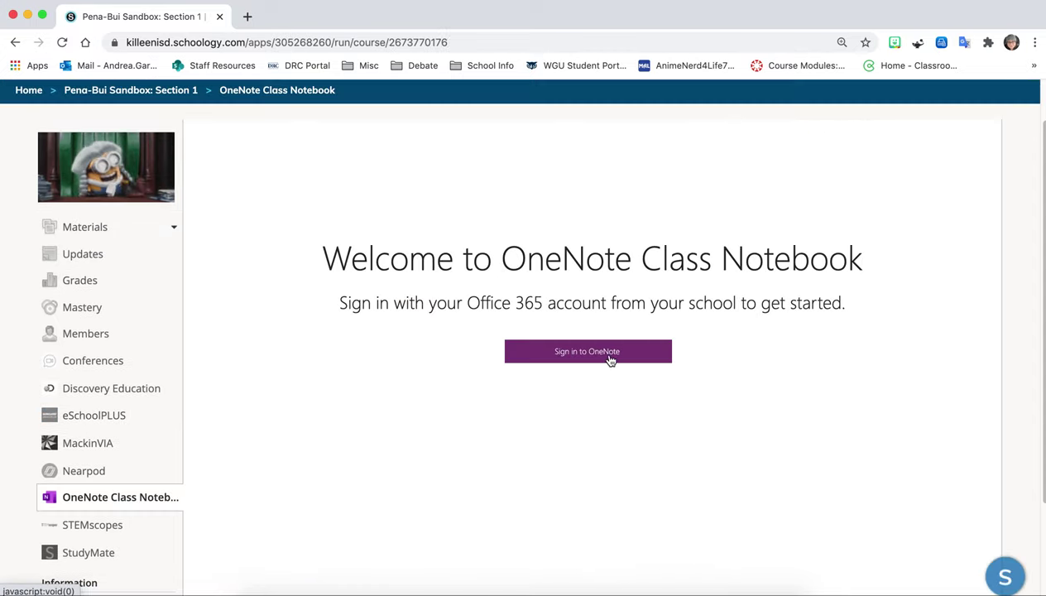
click(610, 357)
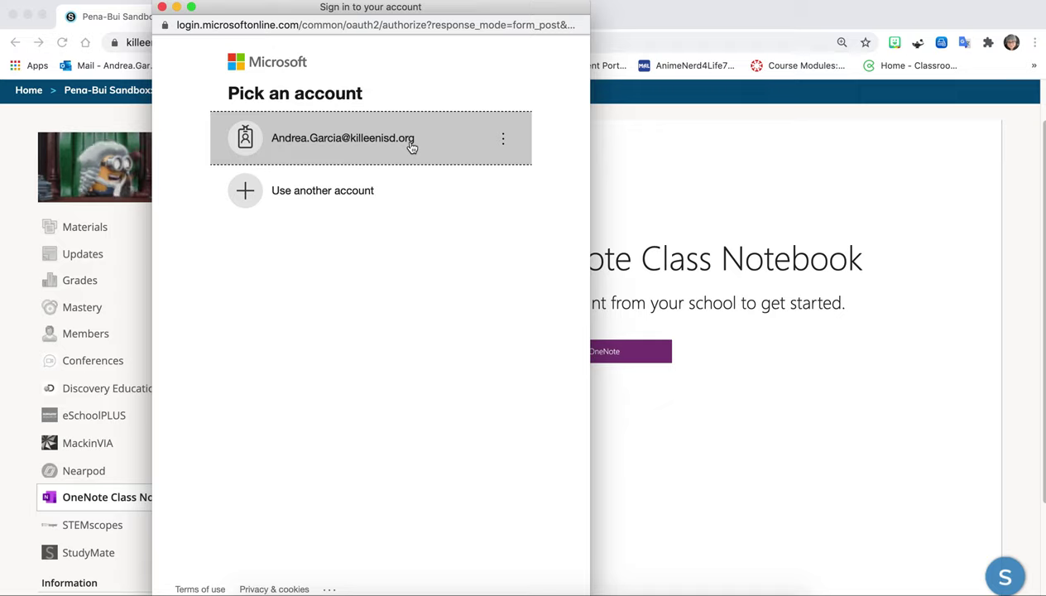
Step: Sign in with the school account, choose to stay signed in, and launch the class notebook
click(411, 146)
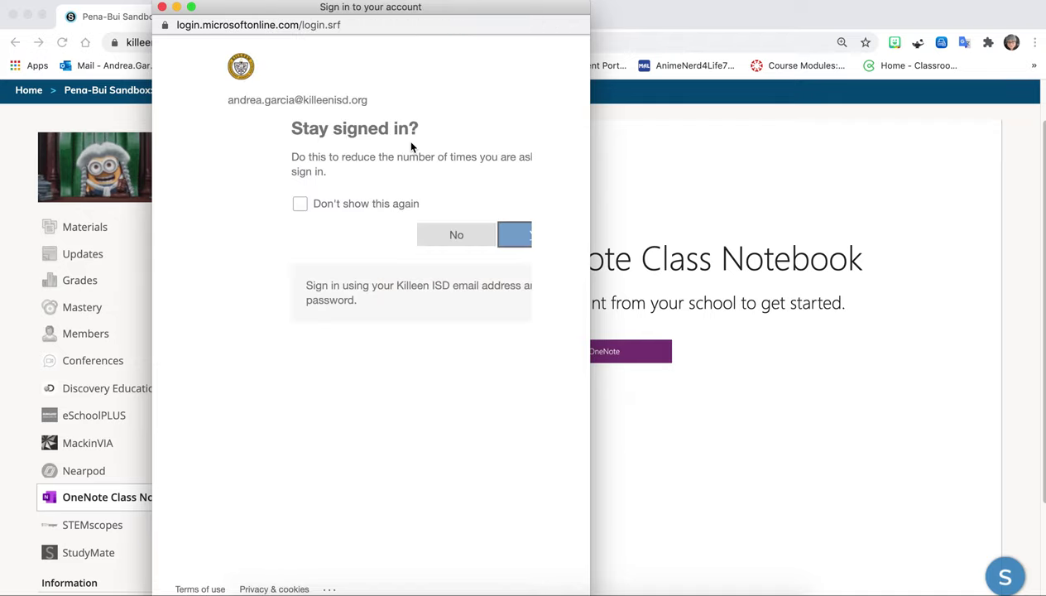
click(473, 238)
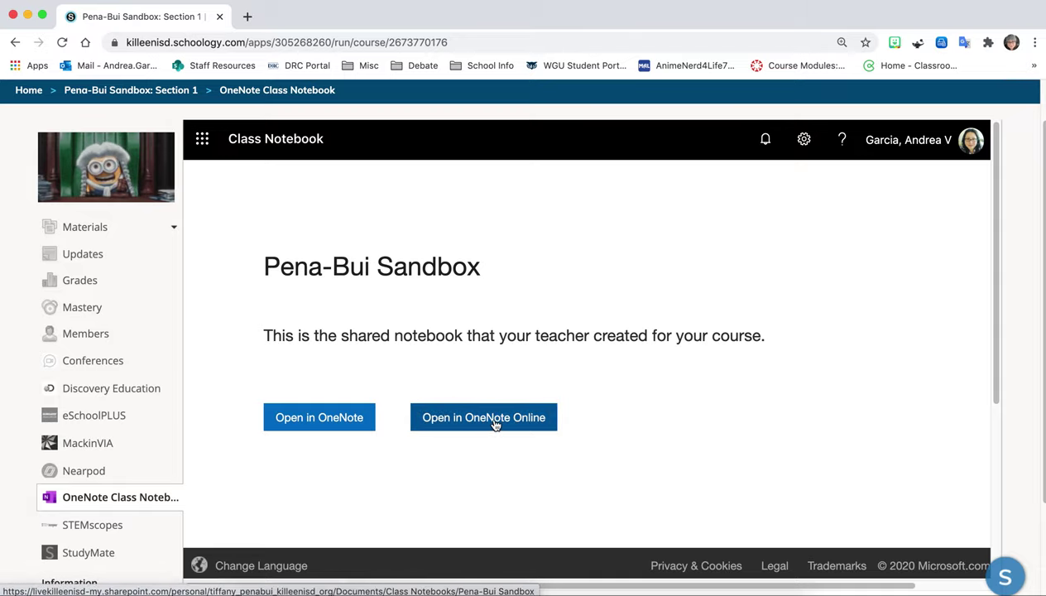
click(495, 422)
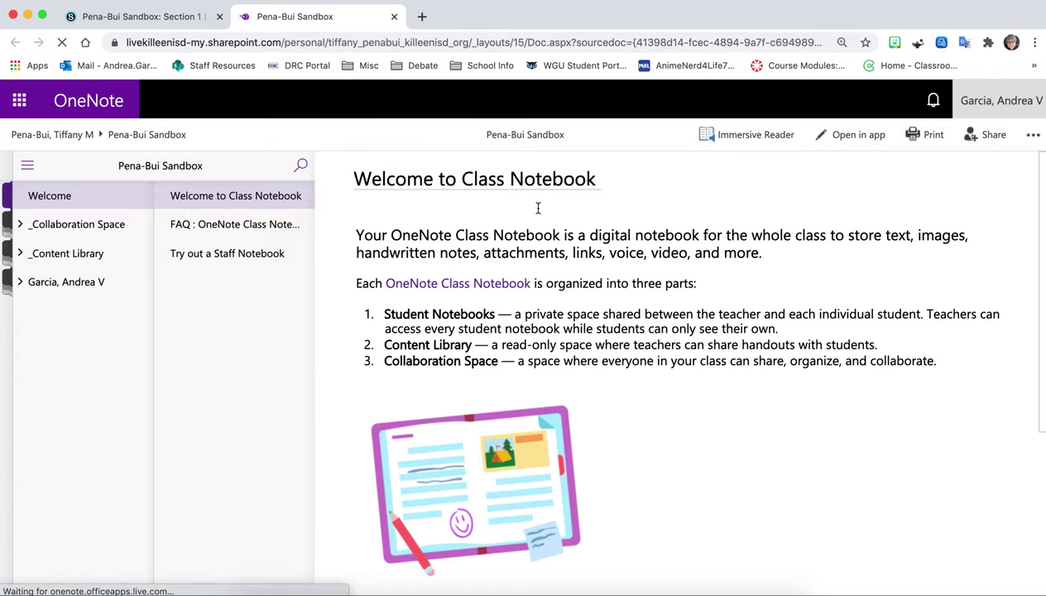
Step: Expand your student section group and open the Homework section's Tennessee v. Garner practice page
click(46, 292)
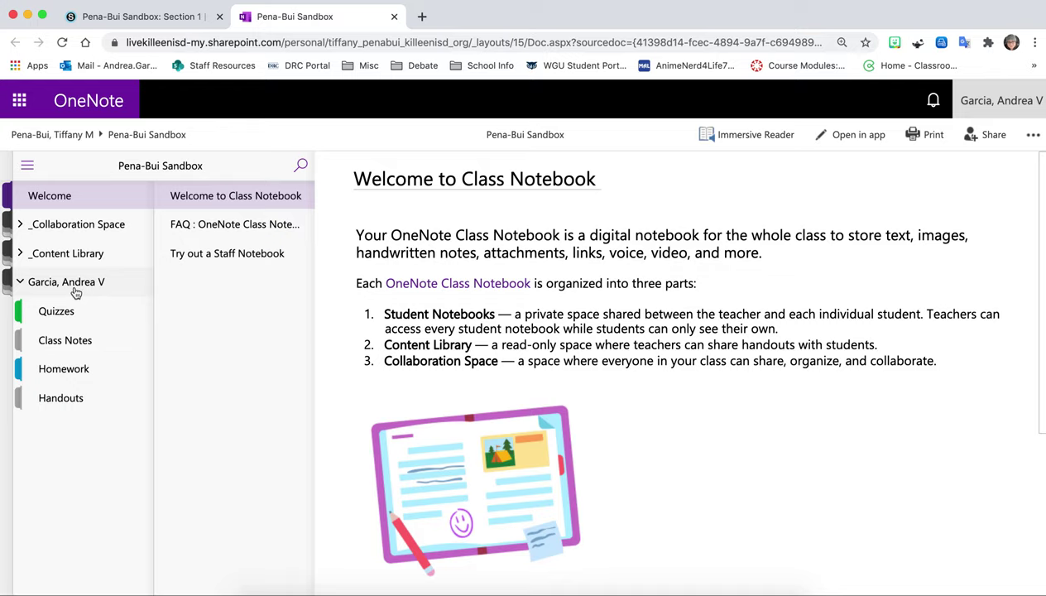
click(69, 372)
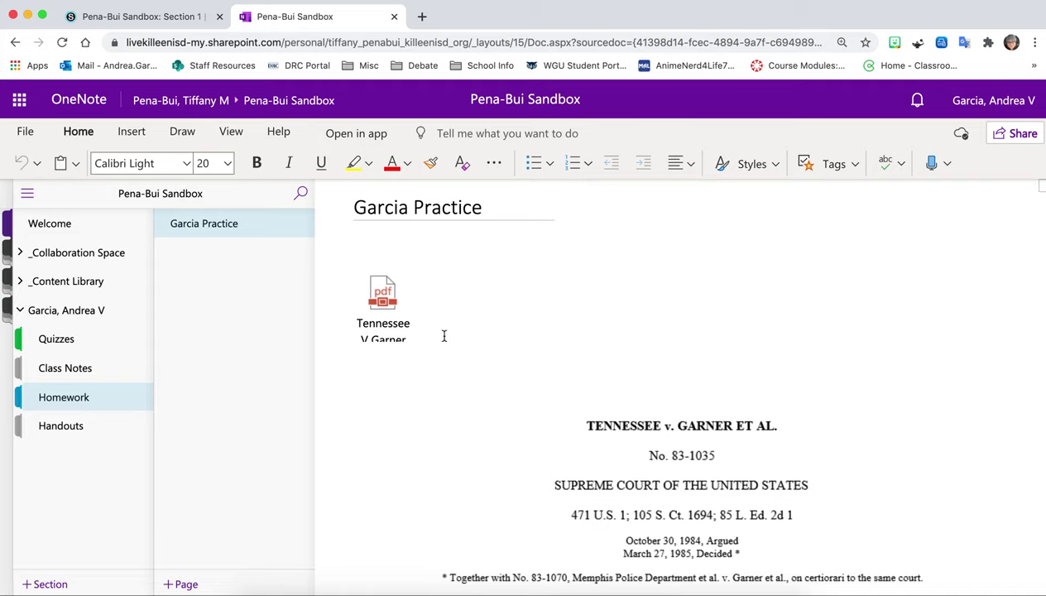
Step: Scroll through the Tennessee v. Garner case text and bring up the Draw tab's inking tools
scroll(501, 445, down, 5)
scroll(502, 445, down, 3)
scroll(502, 445, up, 8)
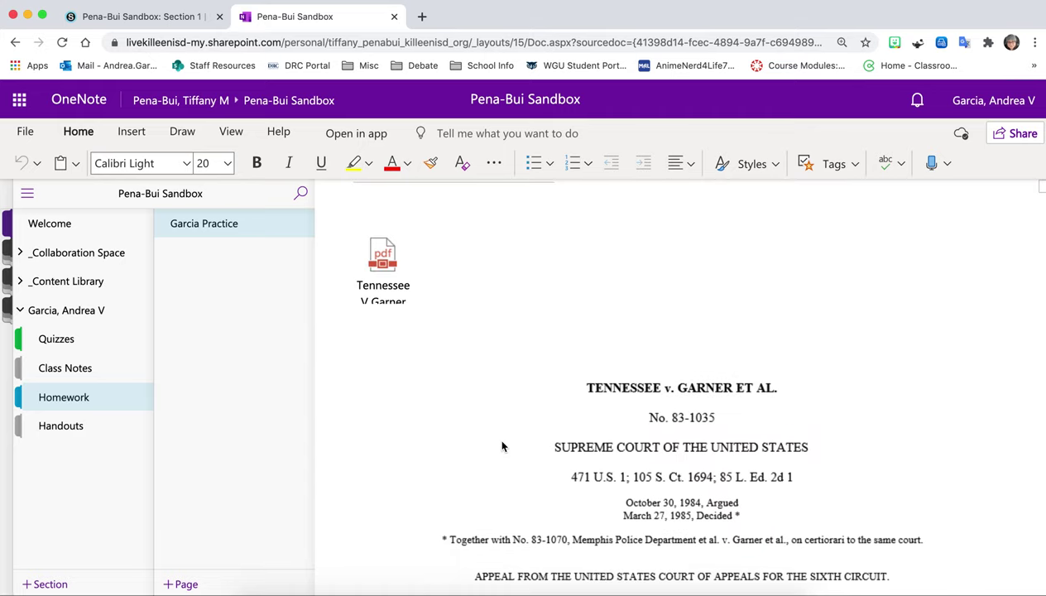
scroll(501, 445, down, 2)
scroll(501, 445, down, 1)
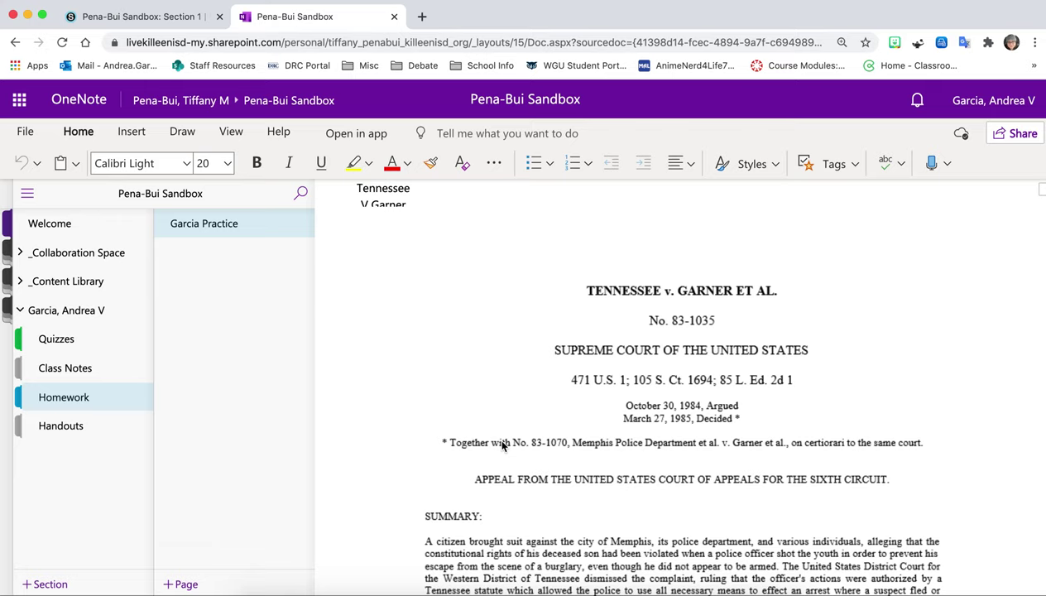
scroll(501, 445, down, 2)
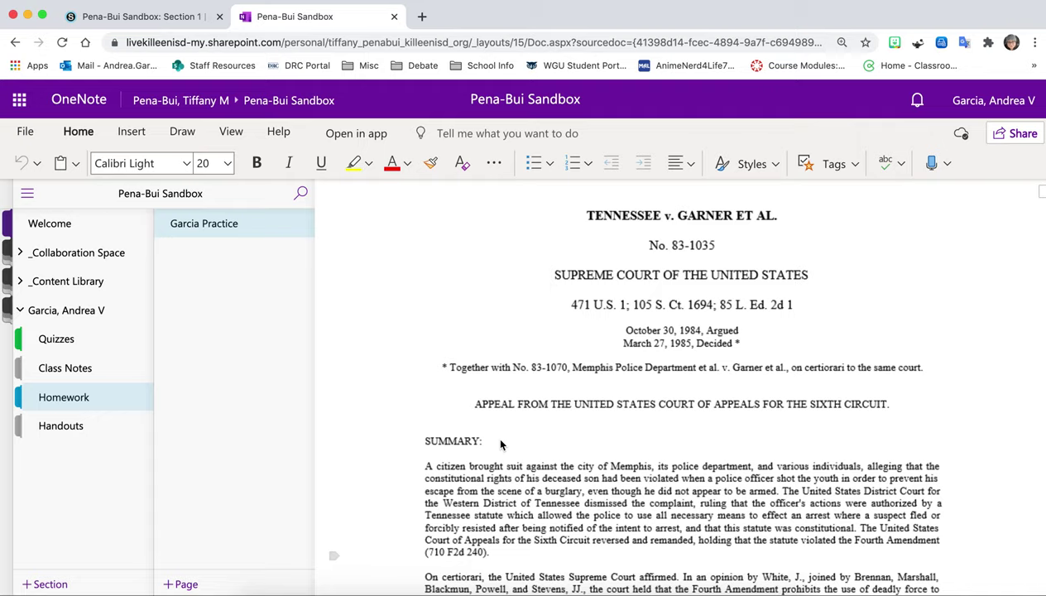
click(183, 135)
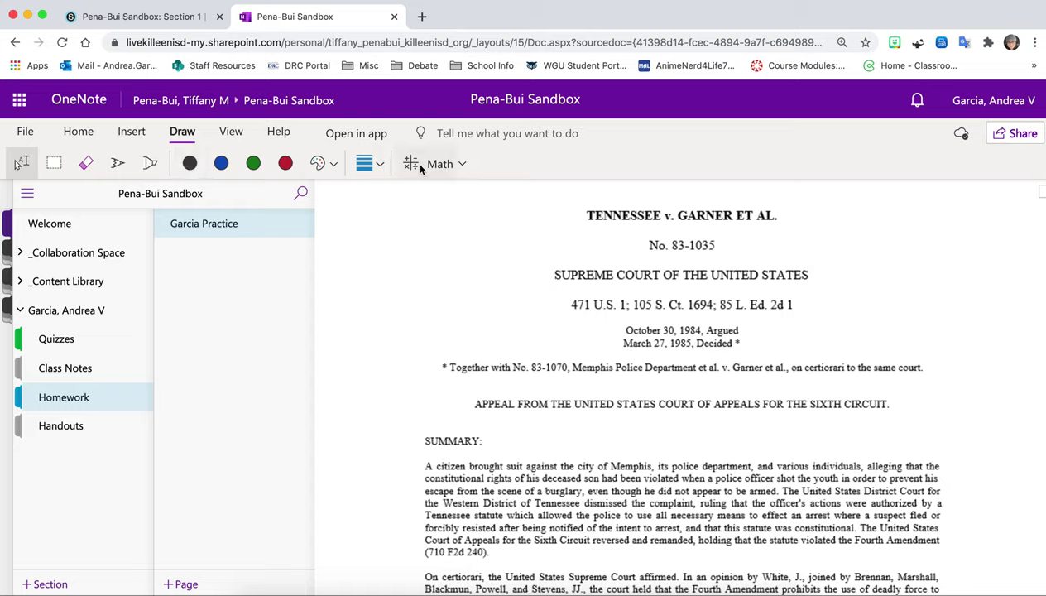
Step: Create a note container left of HEADNOTES containing 'This is For the' and 'margins' on two lines
click(22, 165)
scroll(362, 294, down, 5)
click(370, 305)
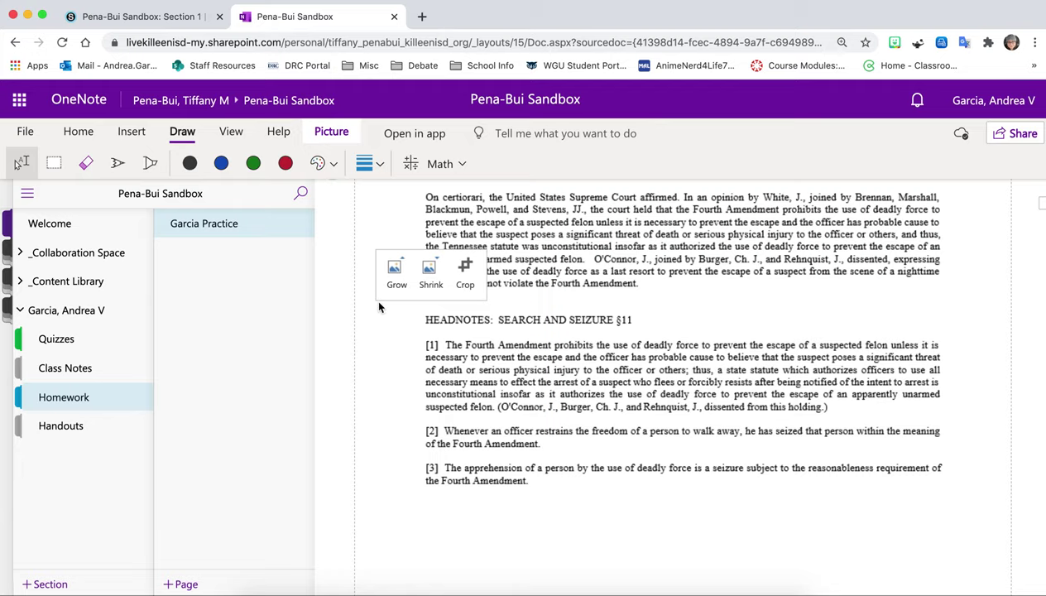
click(362, 278)
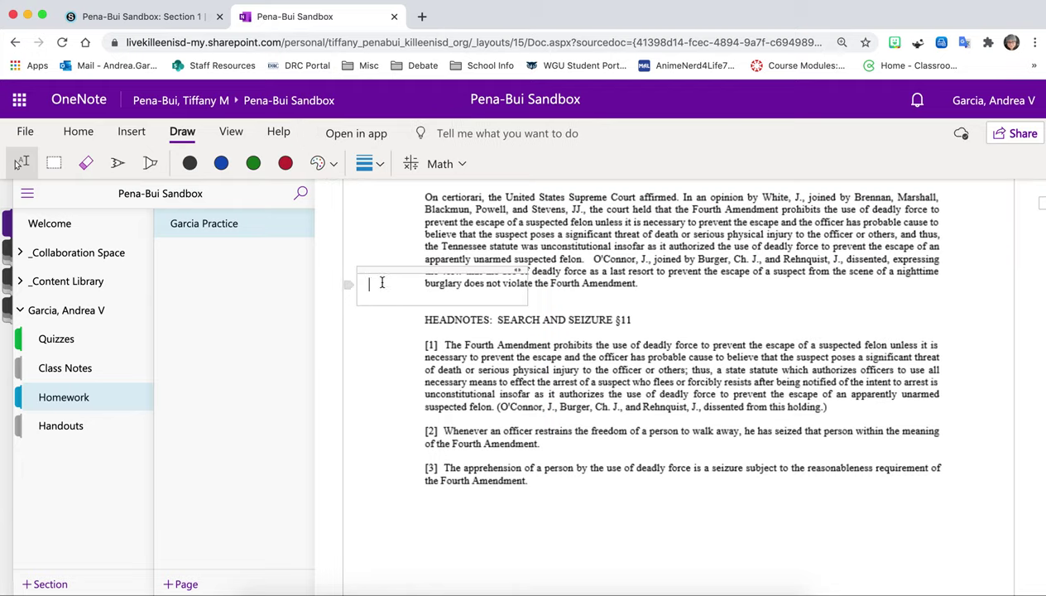
text(This if)
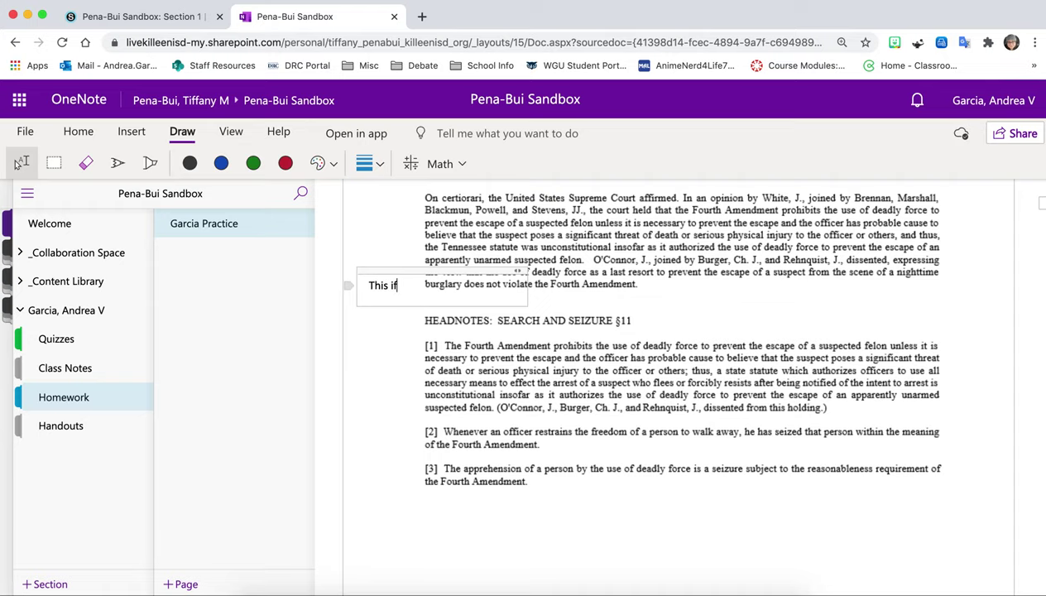
key(BackSpace)
text(s fo)
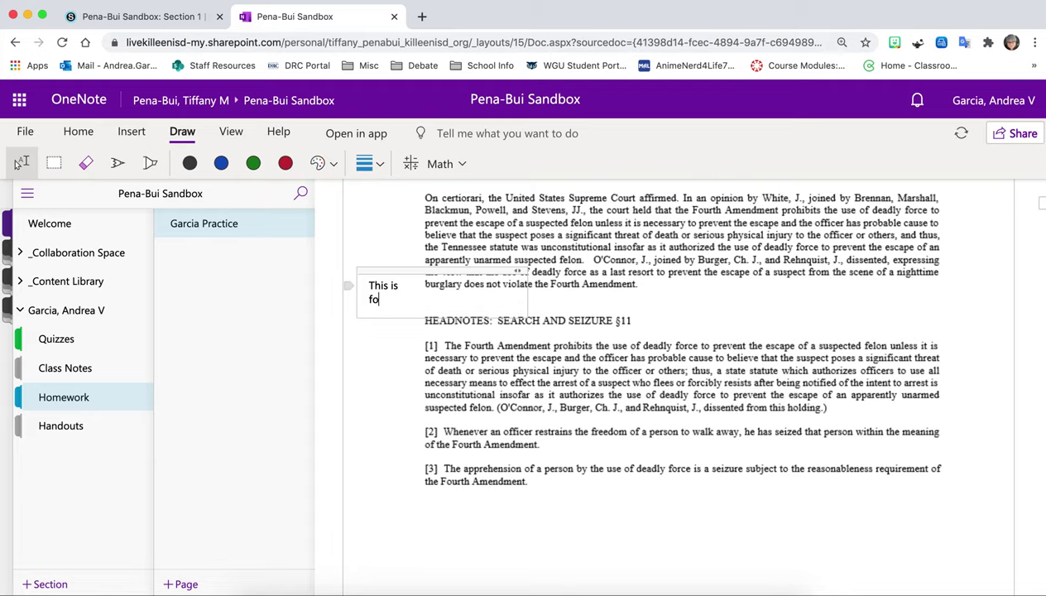
key(BackSpace)
key(BackSpace)
text(For the)
key(Return)
text(margins)
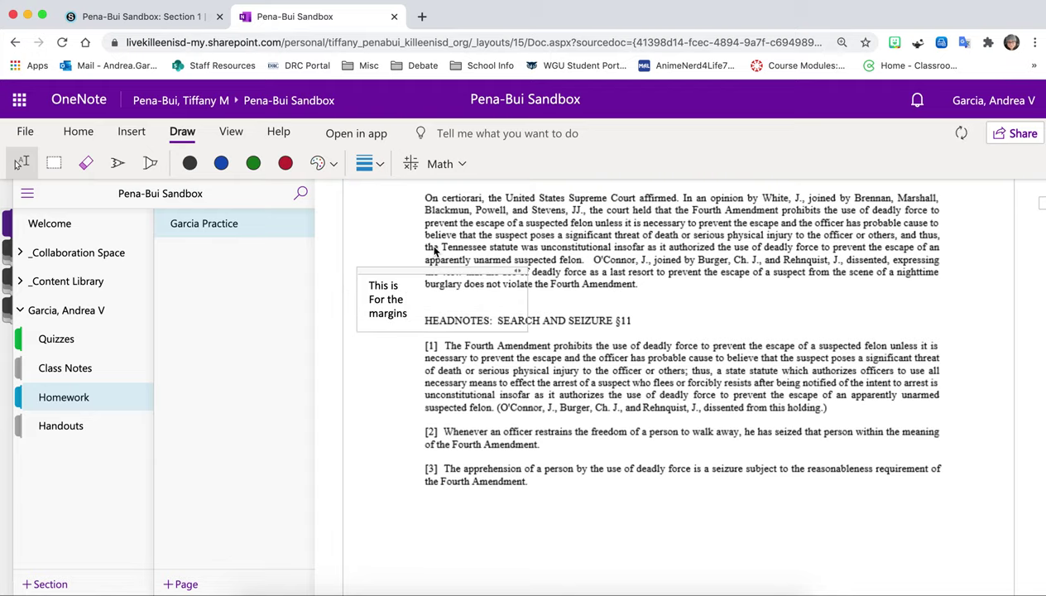
click(429, 252)
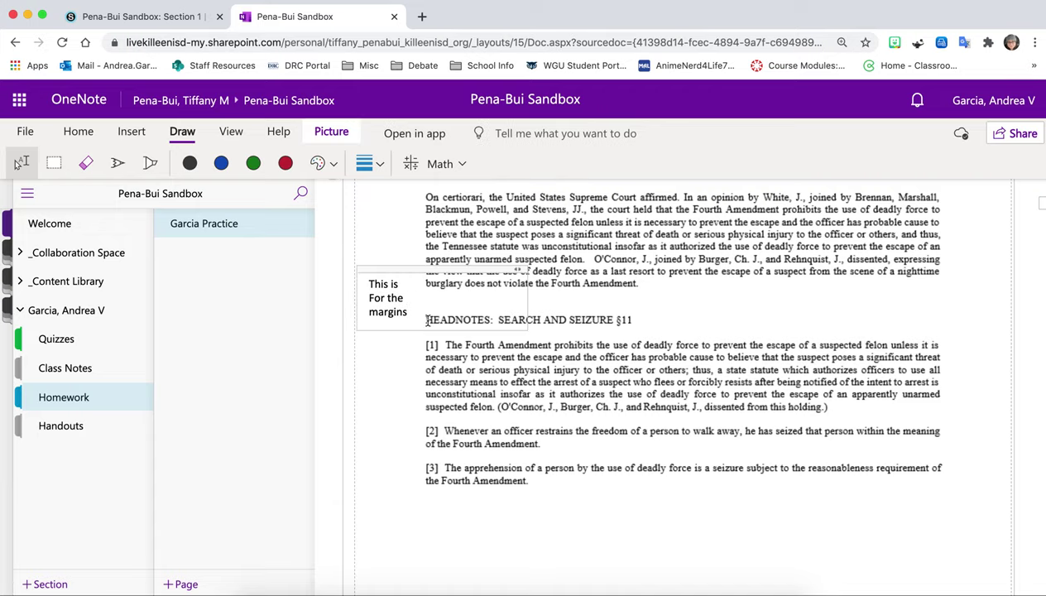
Step: Select all the margin note's text and change its font colour to dark red
drag(368, 288, 390, 317)
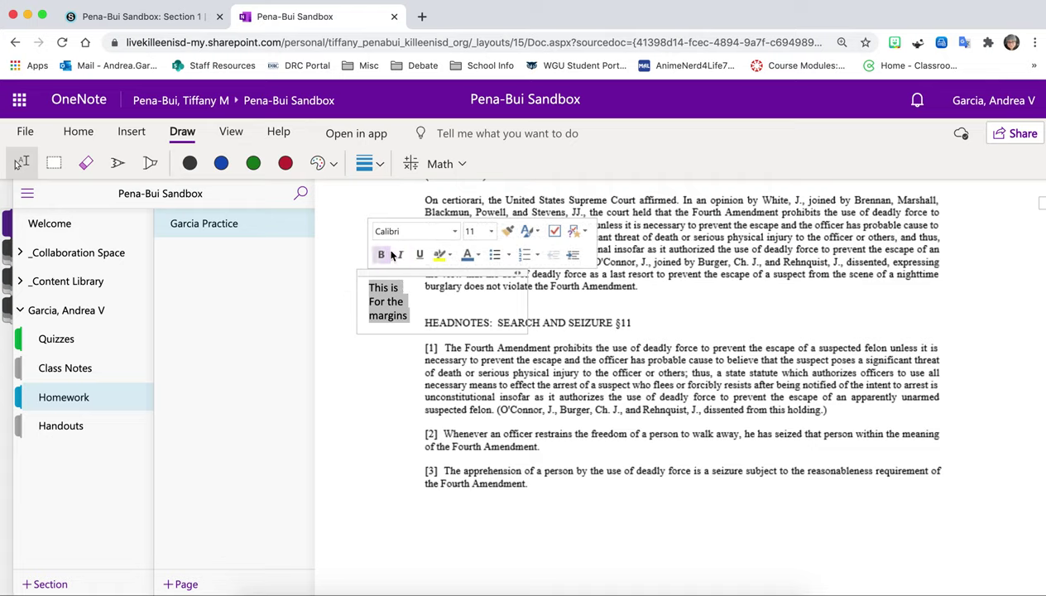
click(454, 232)
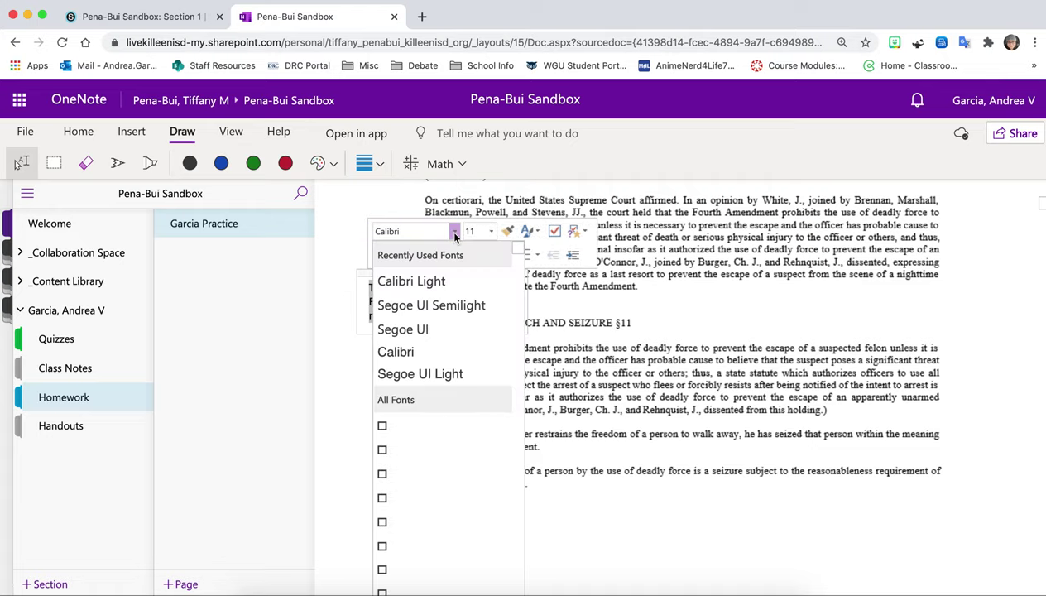
click(454, 233)
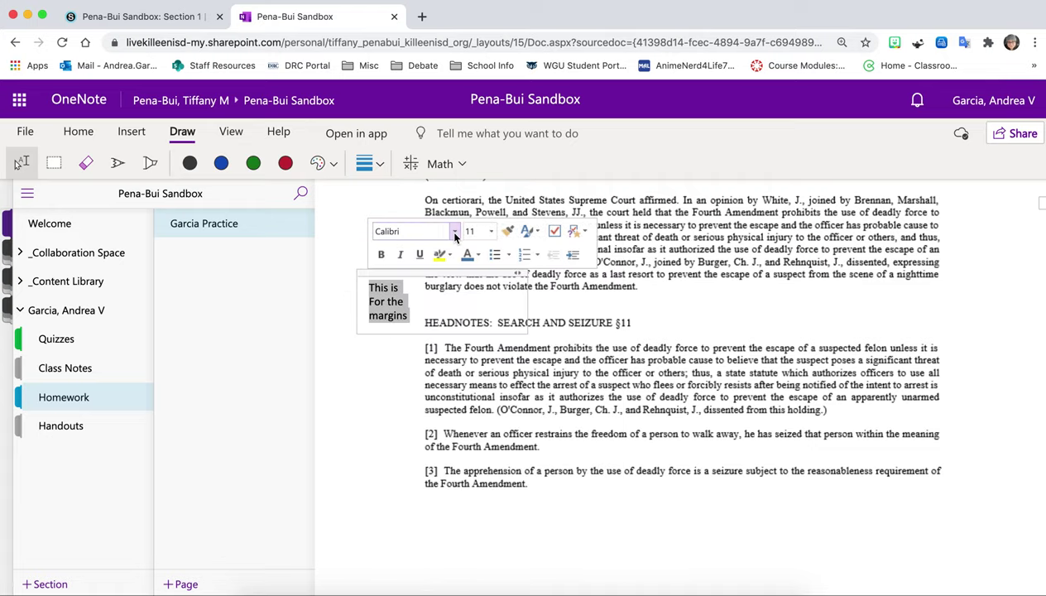
click(477, 255)
click(544, 295)
click(387, 373)
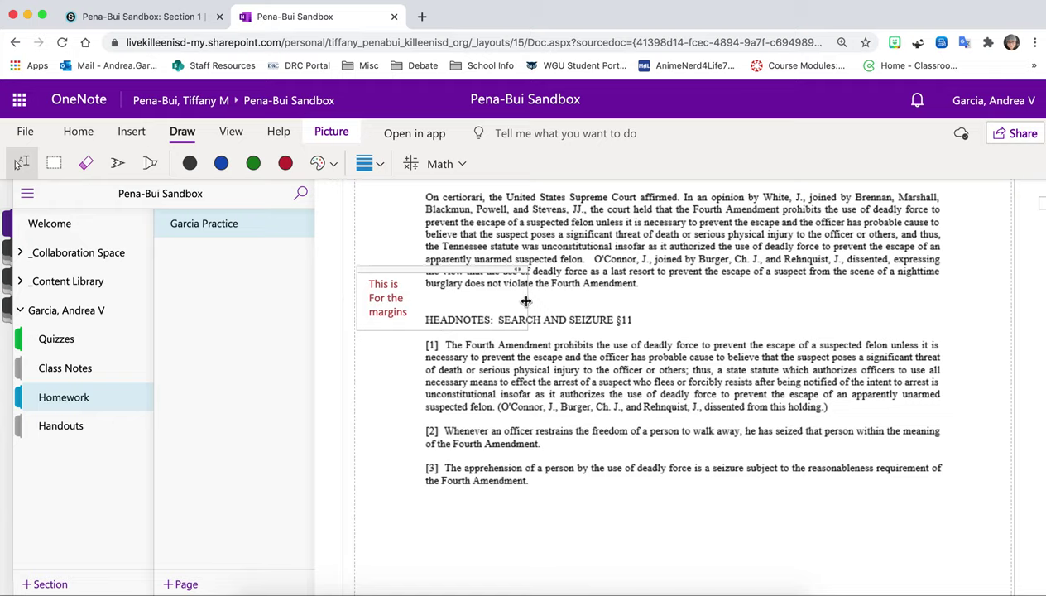
Step: Drag the margin note's right edge leftward so it no longer overlaps the HEADNOTES heading
drag(529, 299, 484, 302)
click(423, 304)
drag(526, 289, 416, 297)
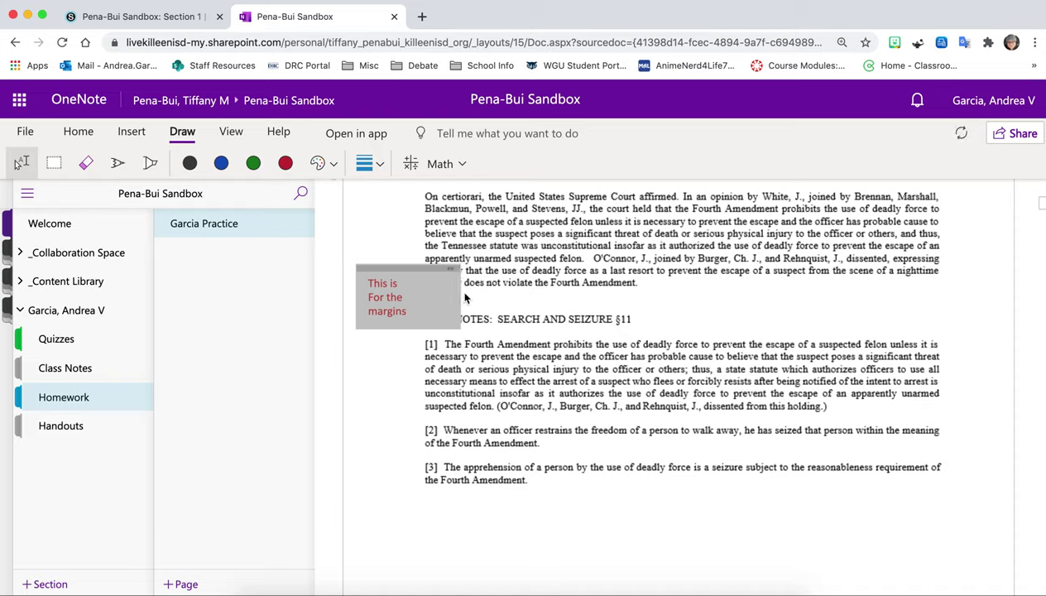
drag(424, 296, 401, 297)
click(393, 242)
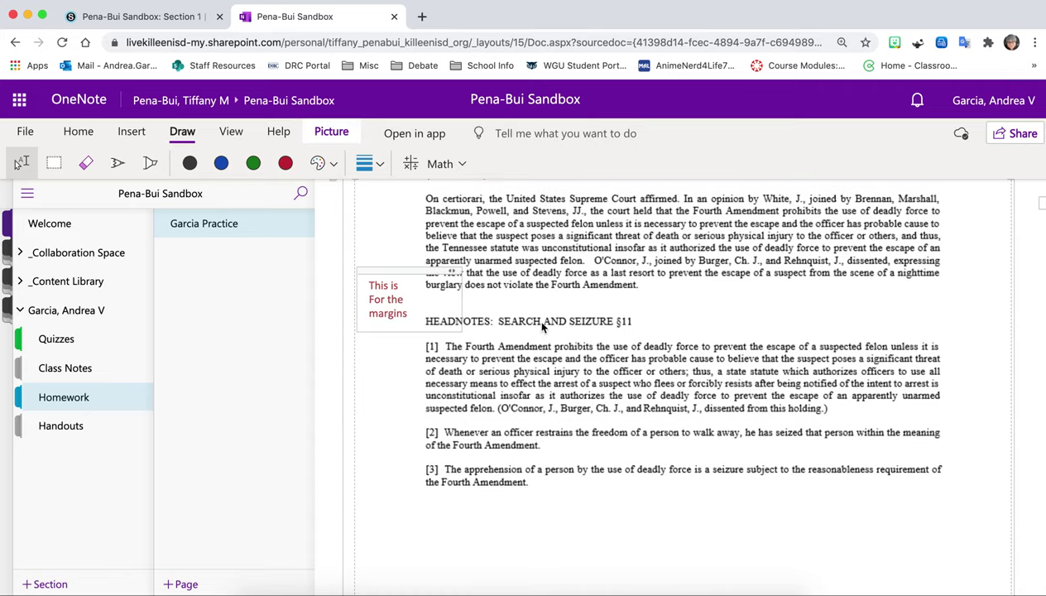
scroll(517, 319, up, 5)
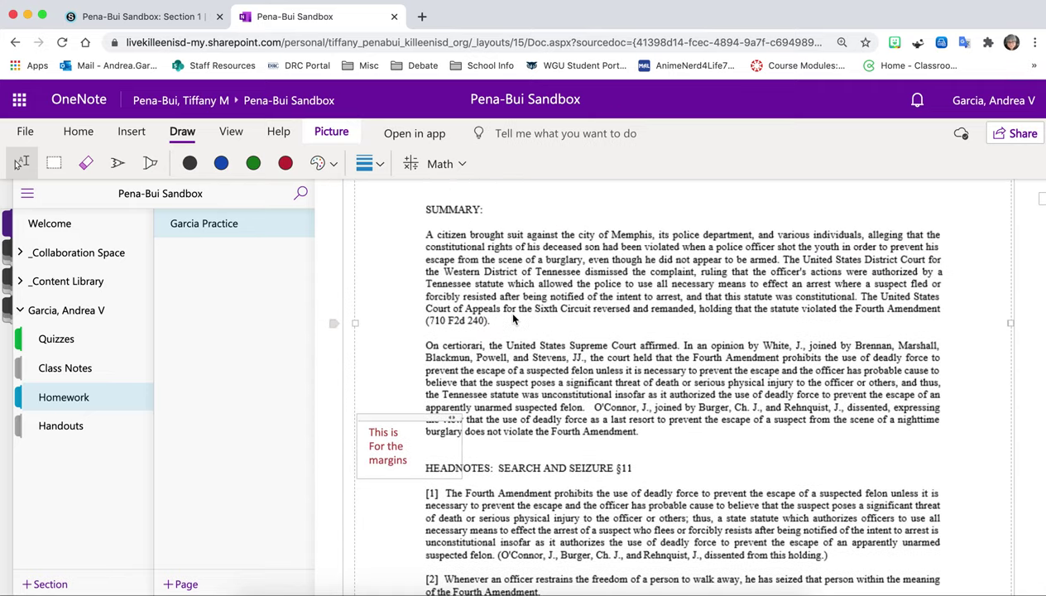
scroll(513, 318, up, 3)
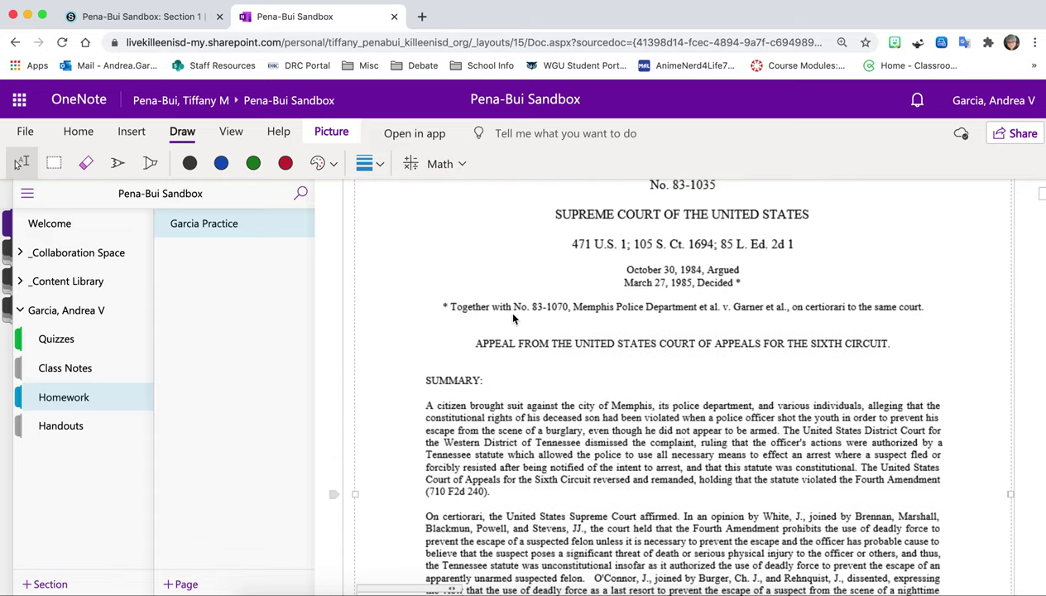
scroll(513, 319, down, 5)
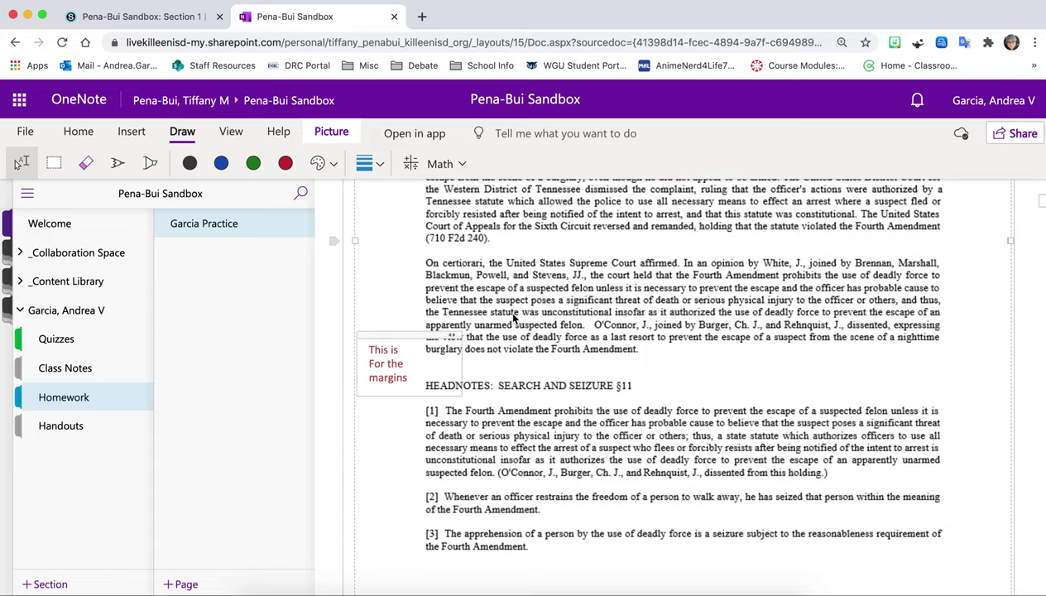
scroll(513, 319, up, 6)
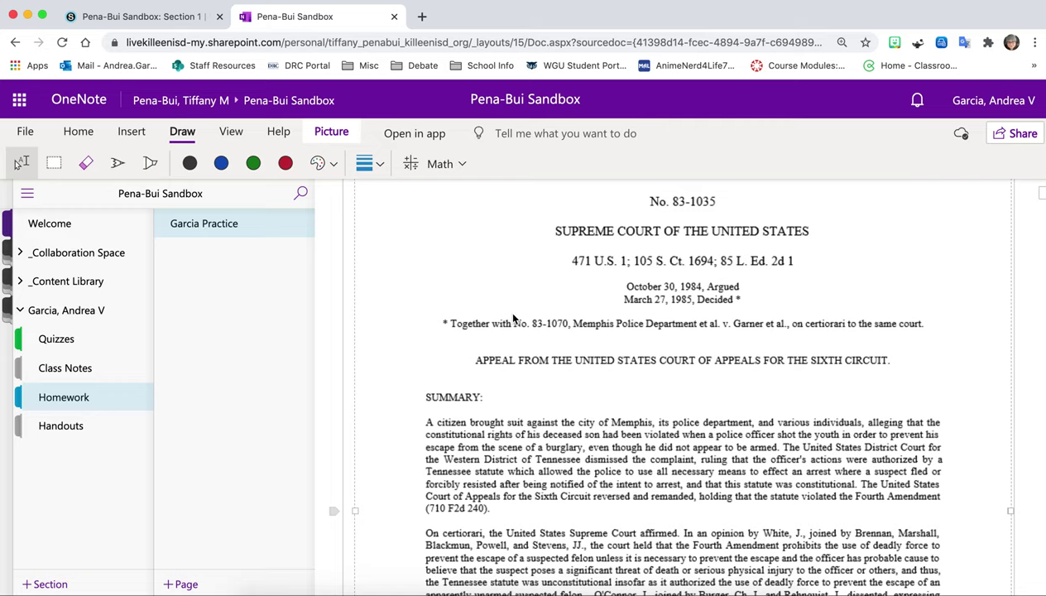
scroll(513, 318, down, 1)
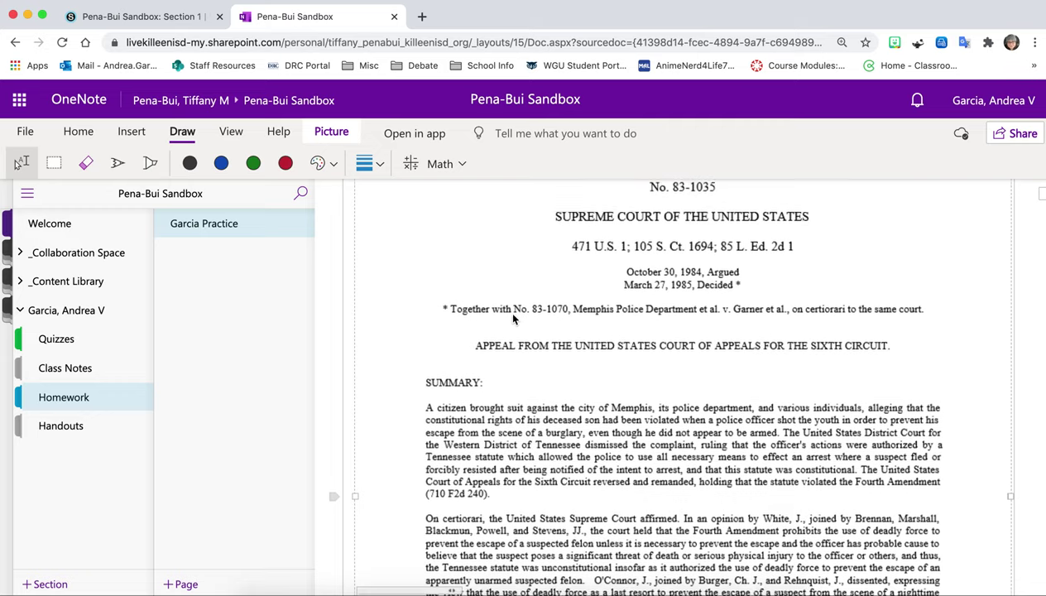
scroll(512, 314, down, 2)
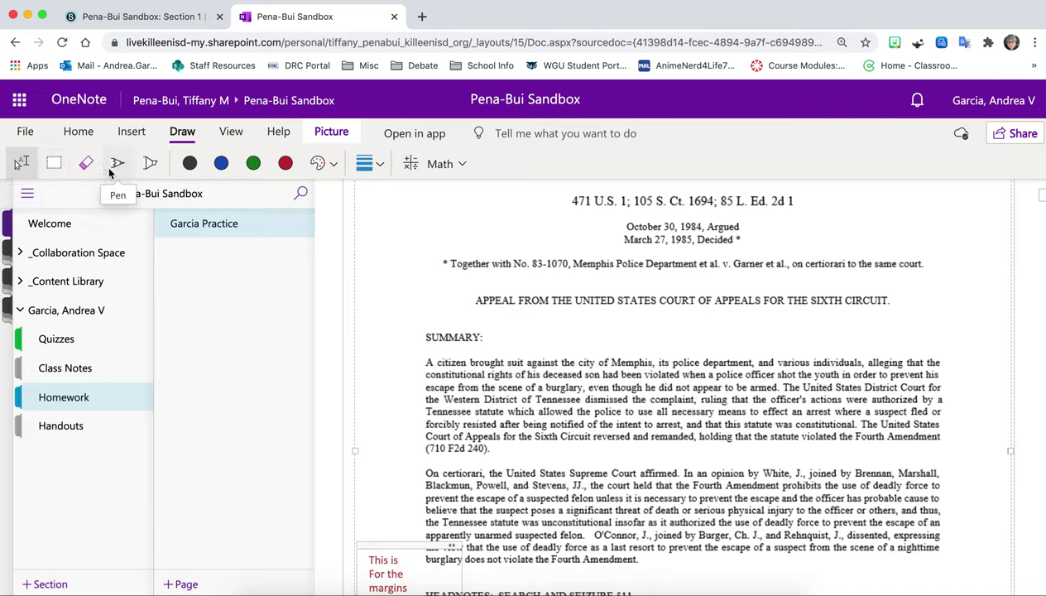
click(119, 169)
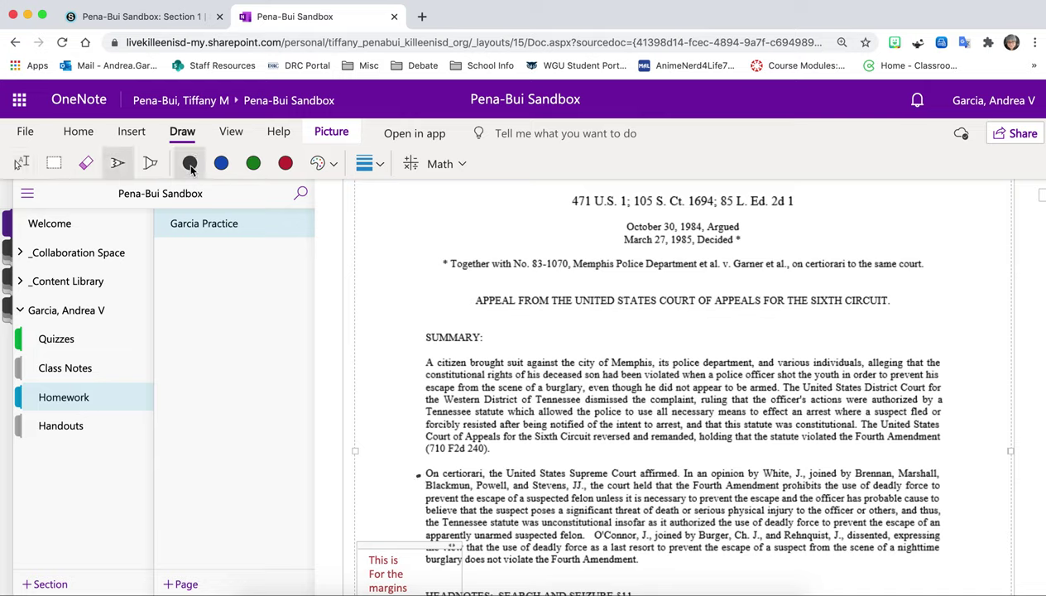
Step: Draw a black arrow from the On certiorari paragraph to the margin note, then yellow-highlight 'A citizen brought'
drag(420, 475, 392, 539)
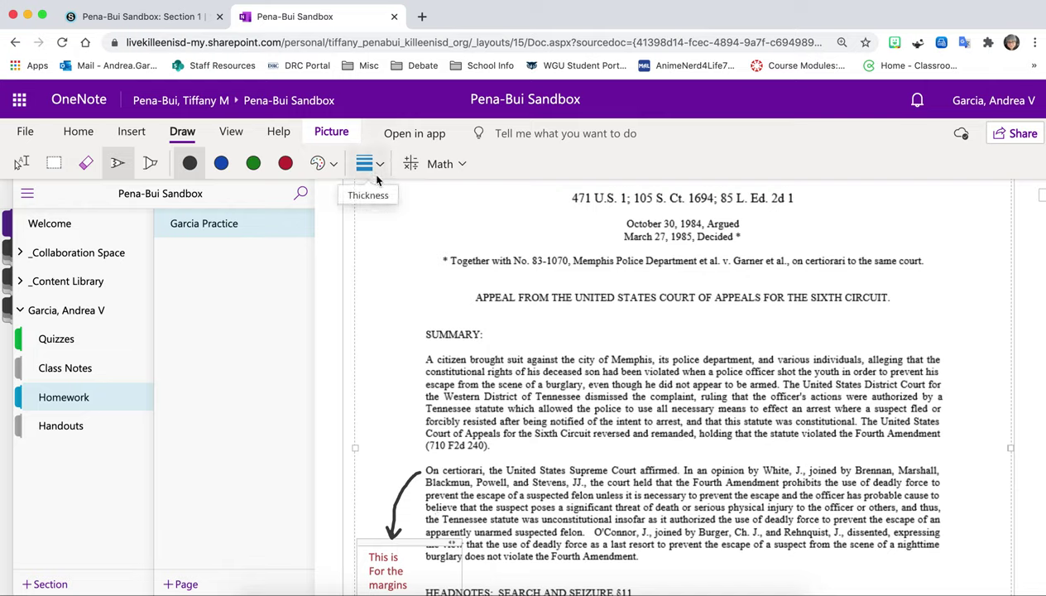
click(150, 163)
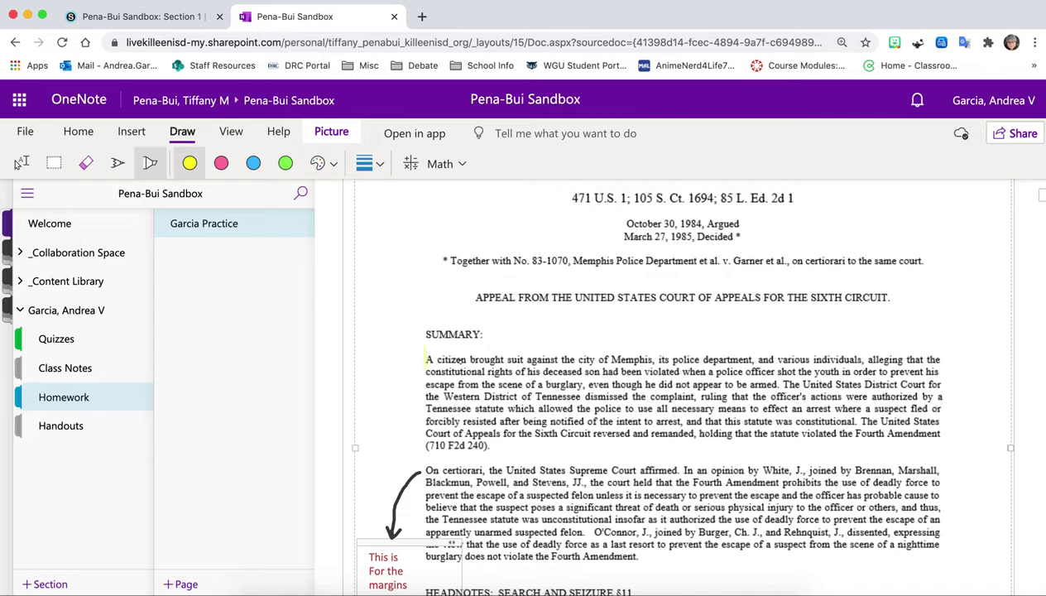
drag(425, 359, 512, 361)
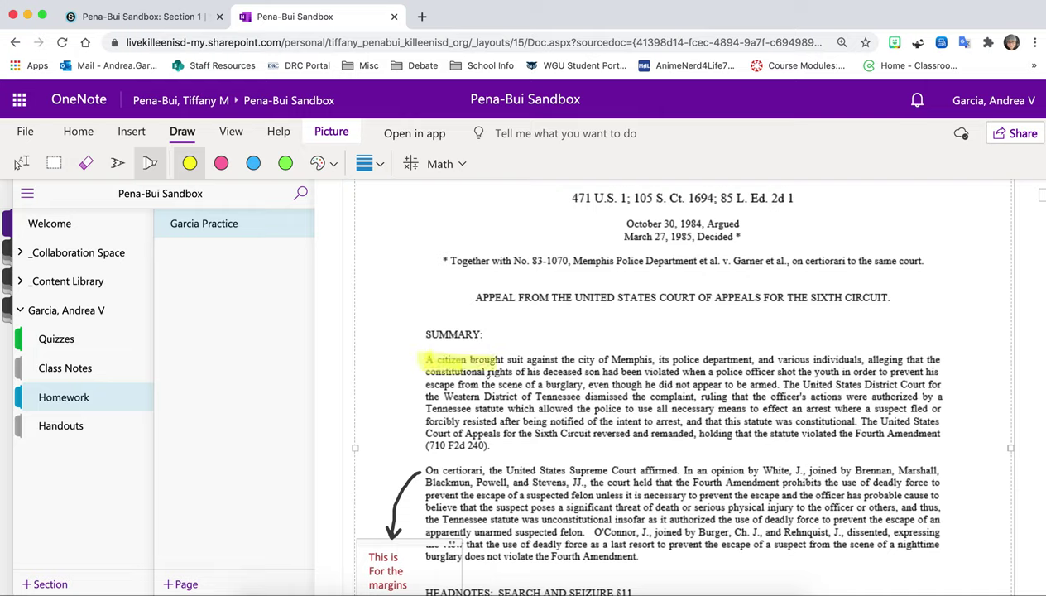
drag(489, 373, 573, 364)
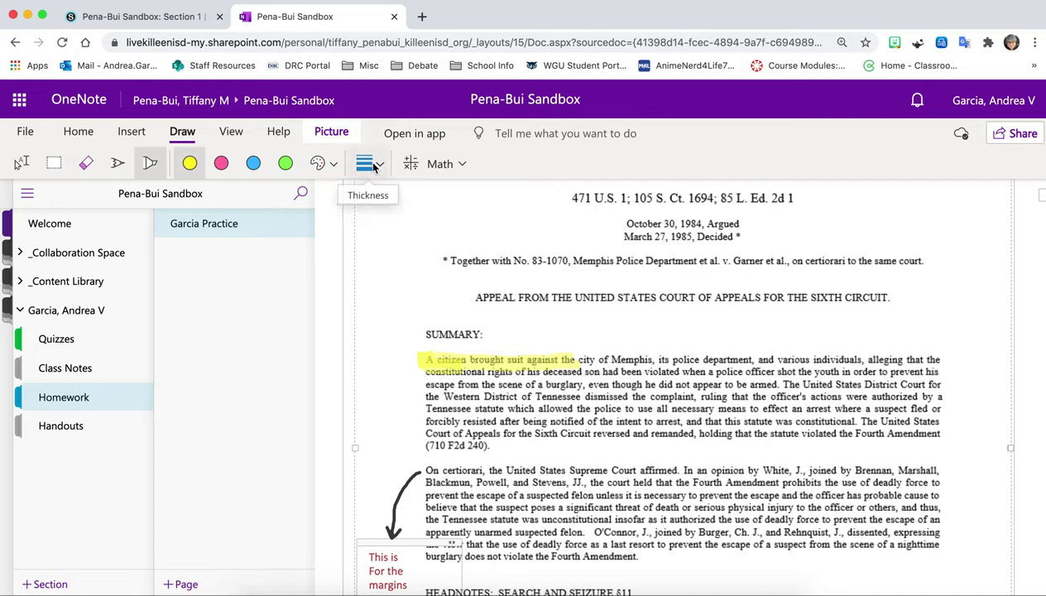
click(93, 169)
drag(506, 366, 594, 367)
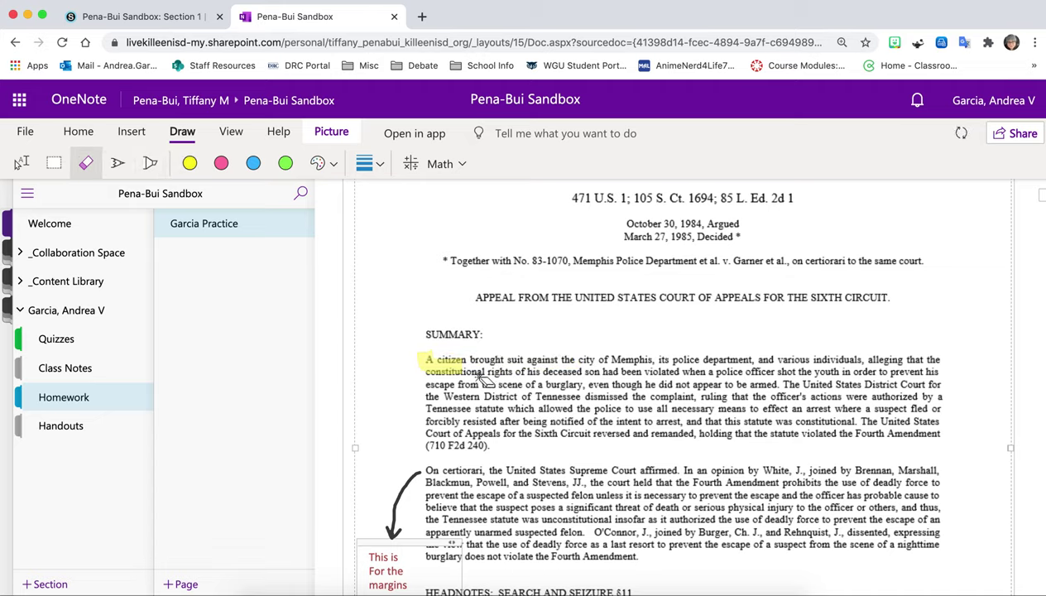
drag(483, 376, 430, 362)
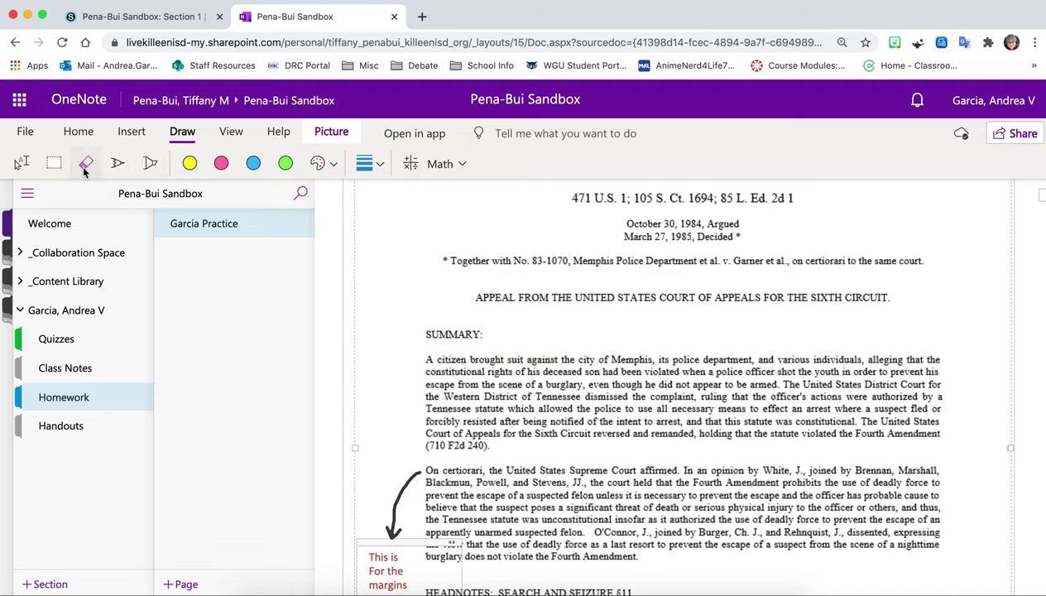
Step: Add an empty text box beside the case header and draw a black arrow up to it from the Summary
click(23, 163)
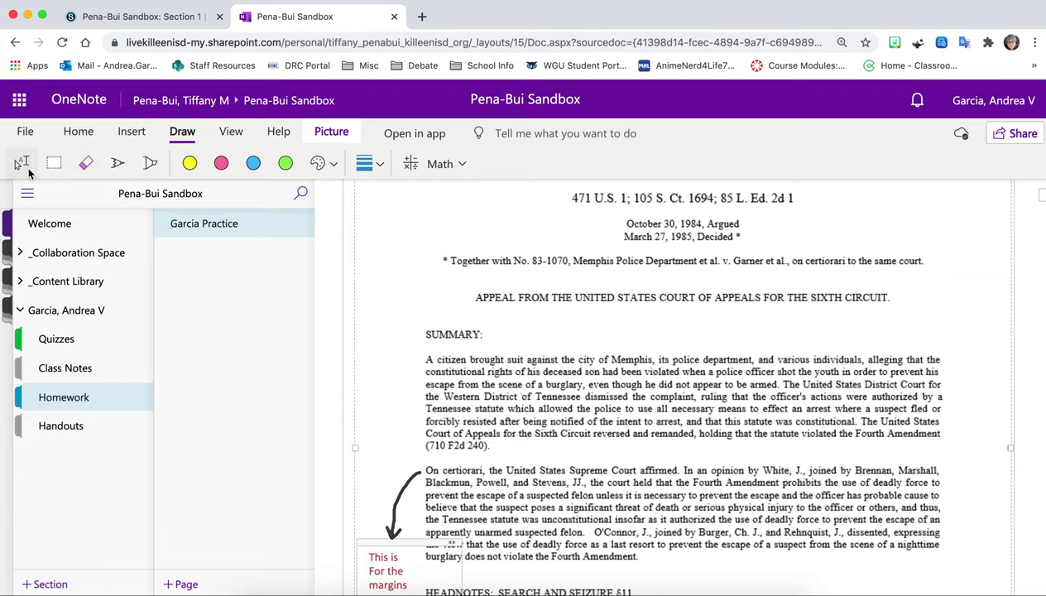
click(369, 271)
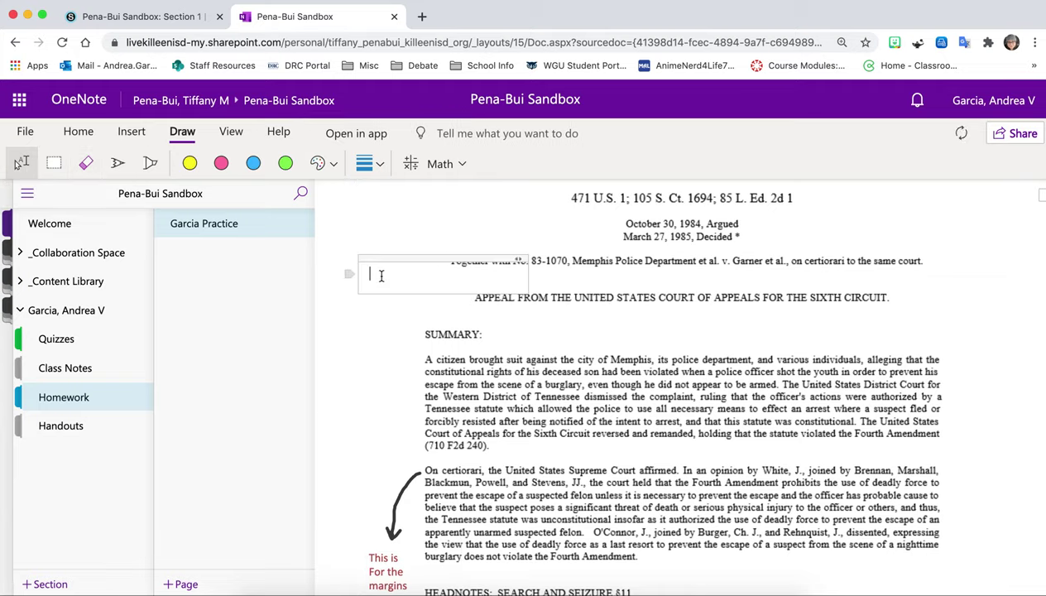
click(84, 166)
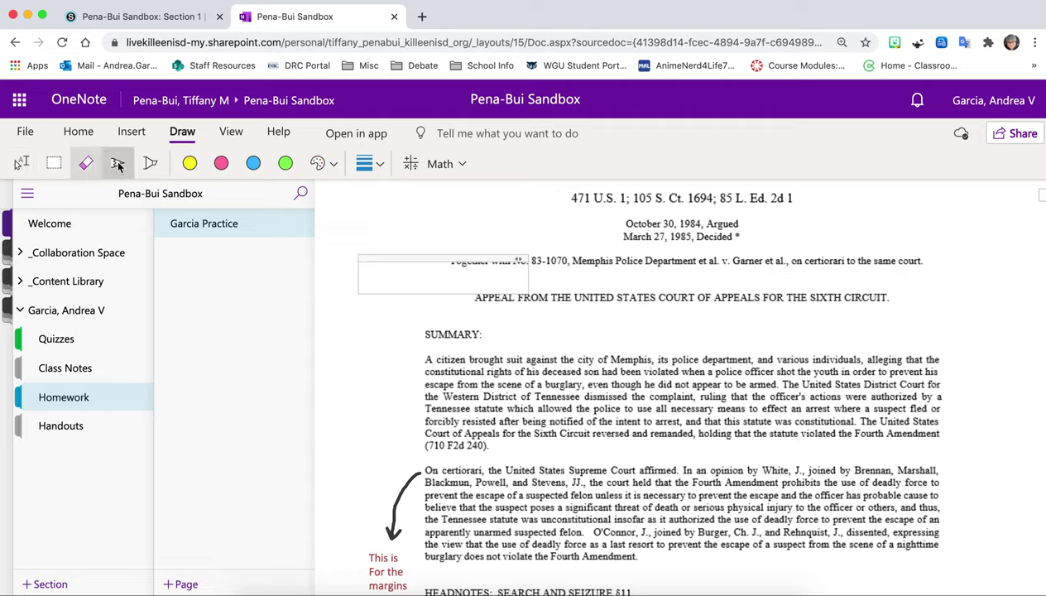
click(118, 166)
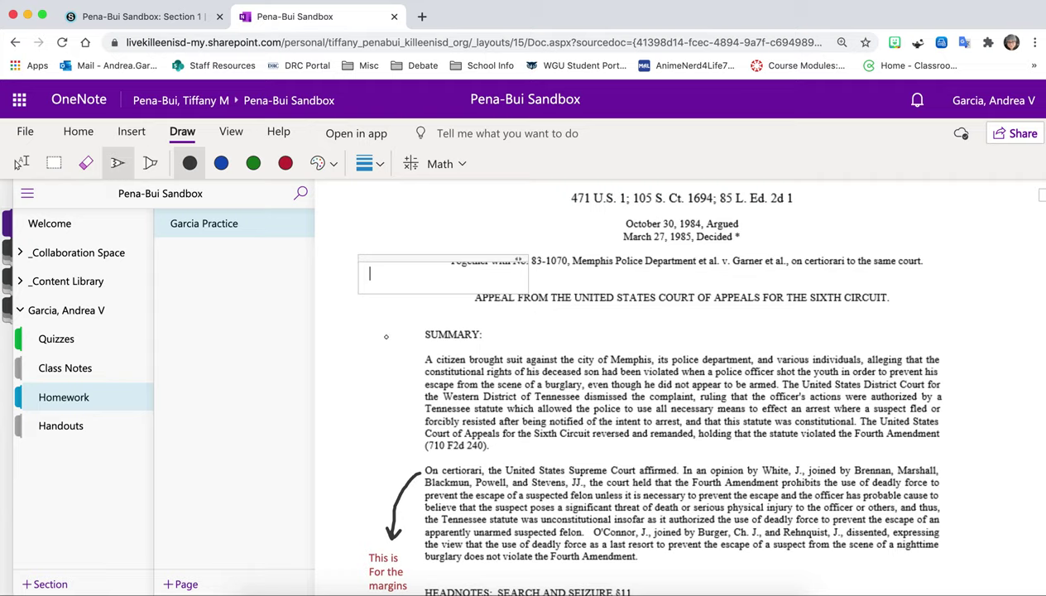
mouse_move(392, 351)
mouse_down()
mouse_move(418, 355)
mouse_move(398, 366)
mouse_up()
mouse_move(375, 310)
mouse_down()
mouse_move(385, 334)
mouse_move(401, 320)
mouse_up()
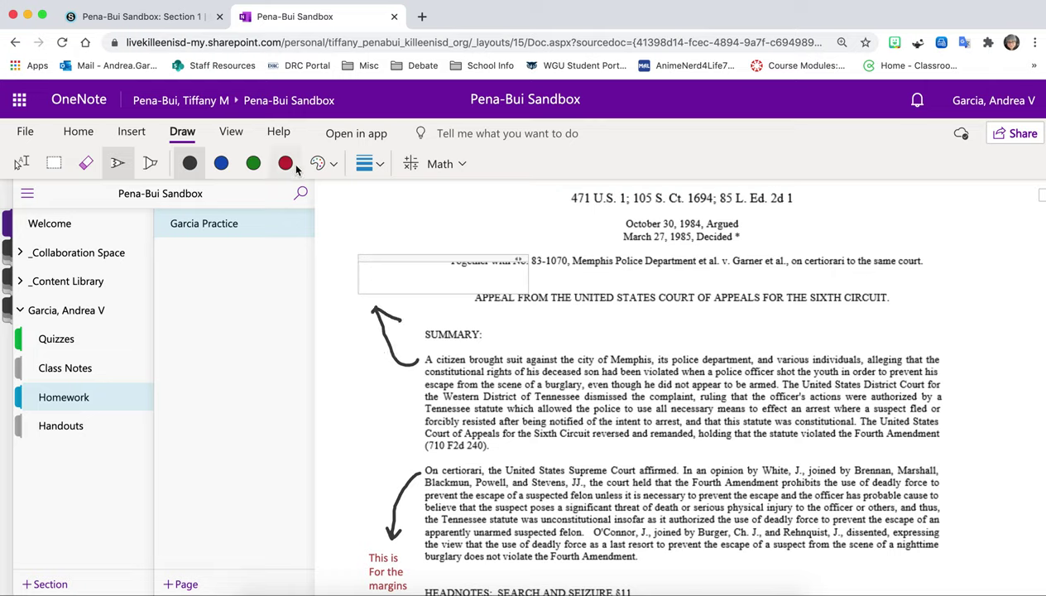
click(149, 163)
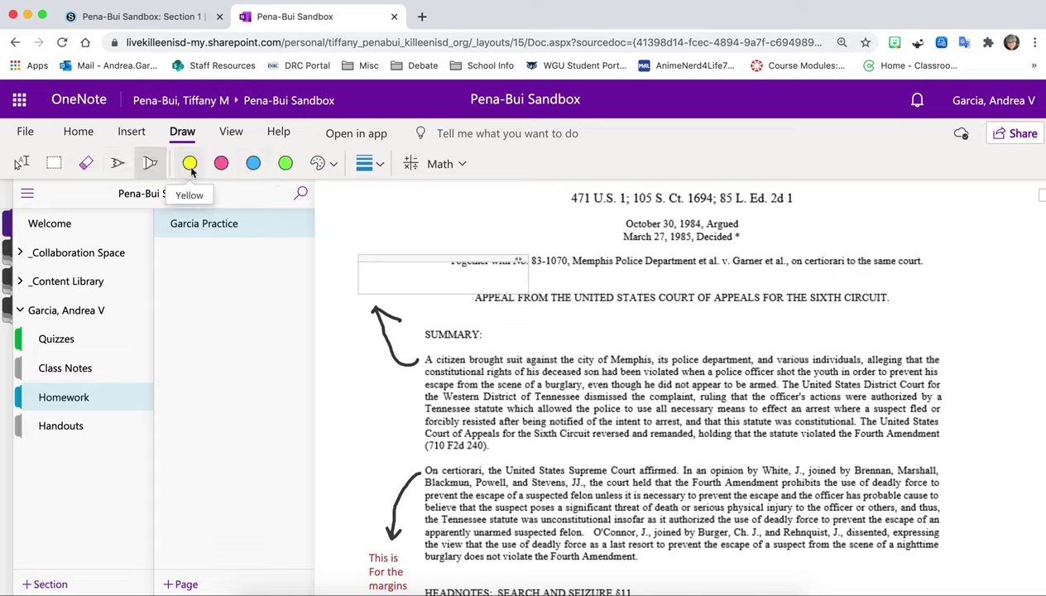
Step: Highlight 'A citizen brought suit against the' in light green, review highlighter colour and thickness, then open File info
click(285, 163)
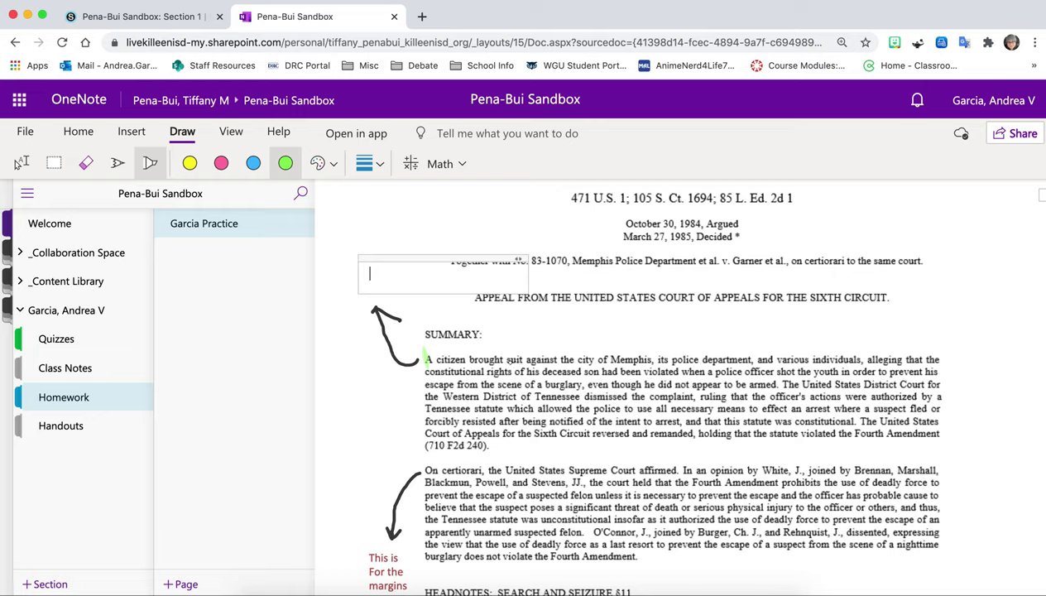
drag(426, 357, 575, 364)
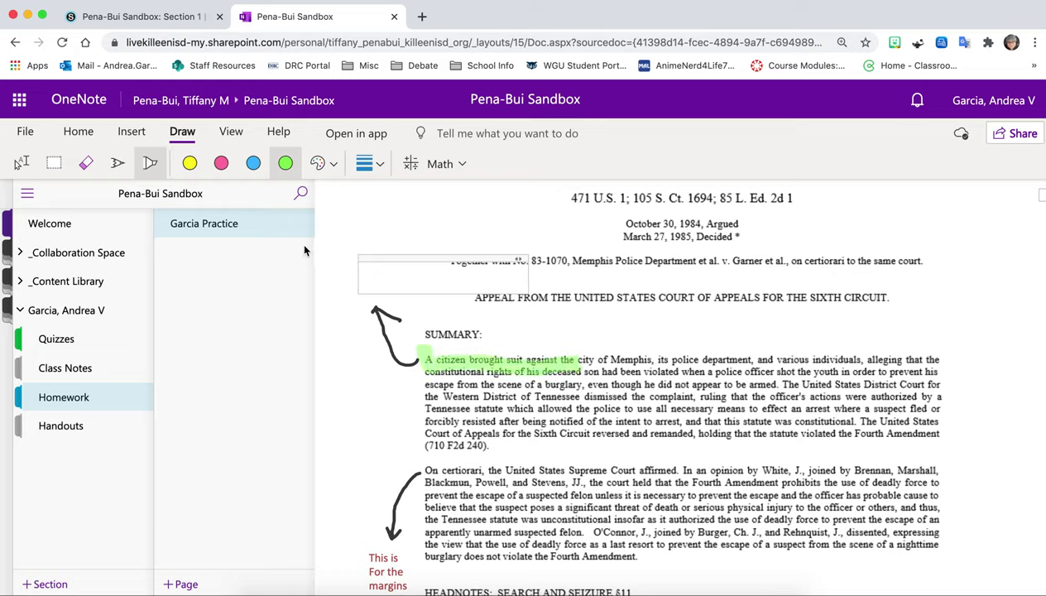
click(331, 163)
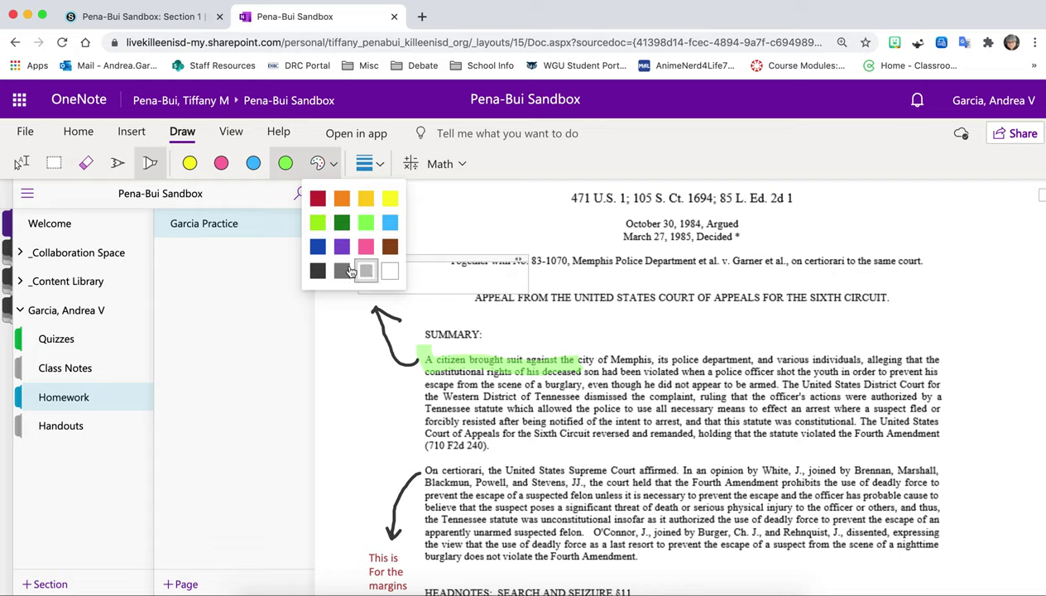
click(378, 167)
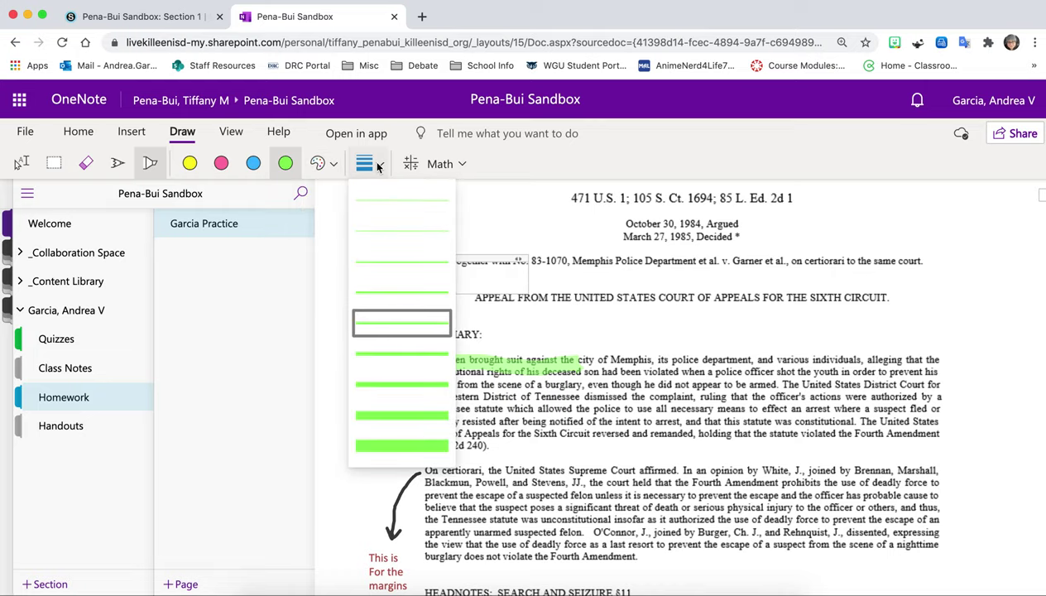
click(379, 167)
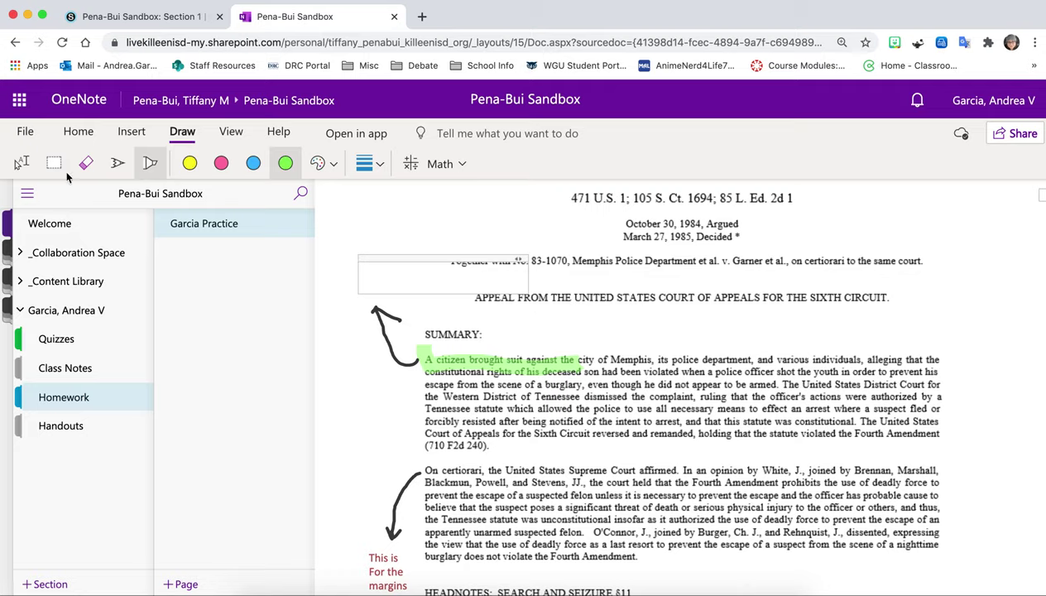
click(24, 132)
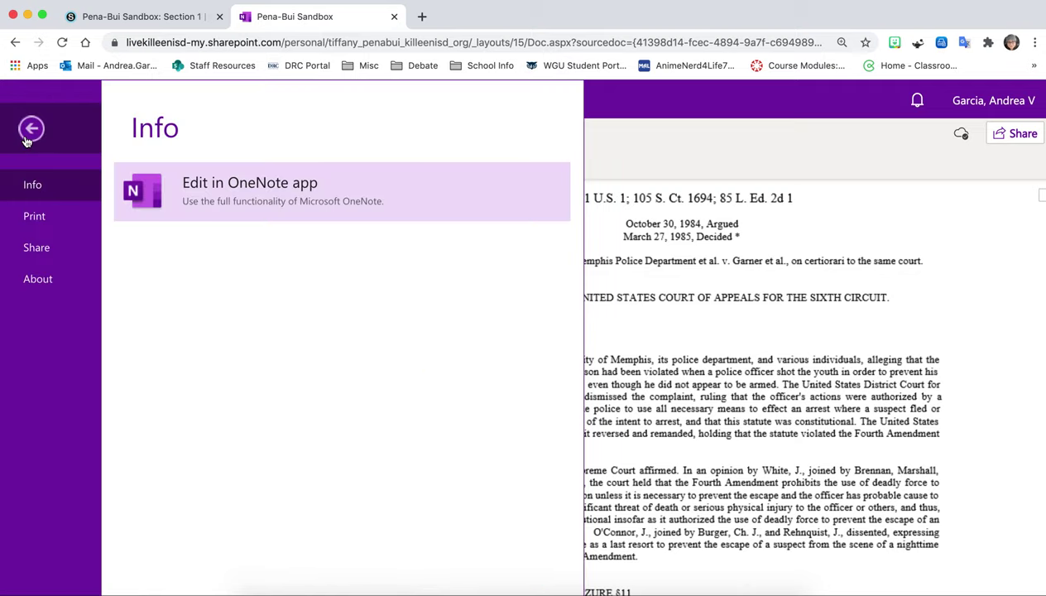